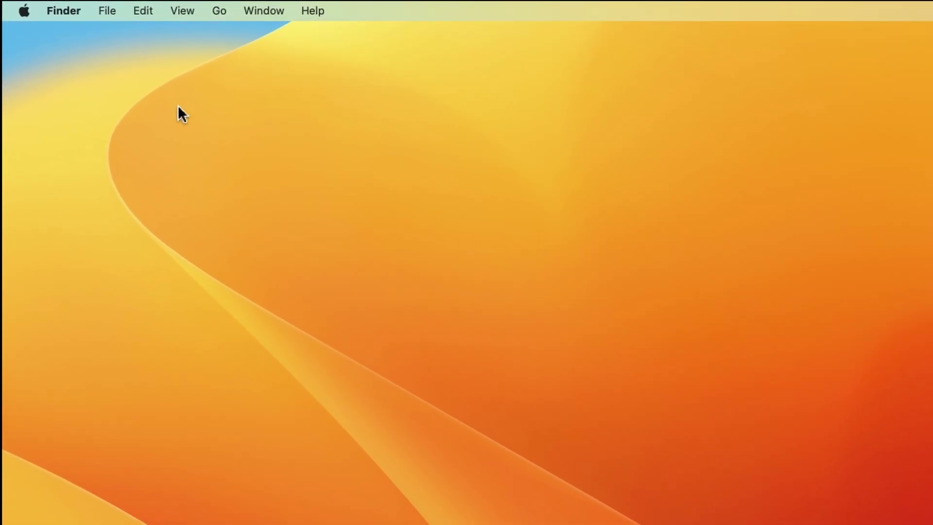
Open System Settings from the Apple menu and go to the Users & Groups pane
click(24, 16)
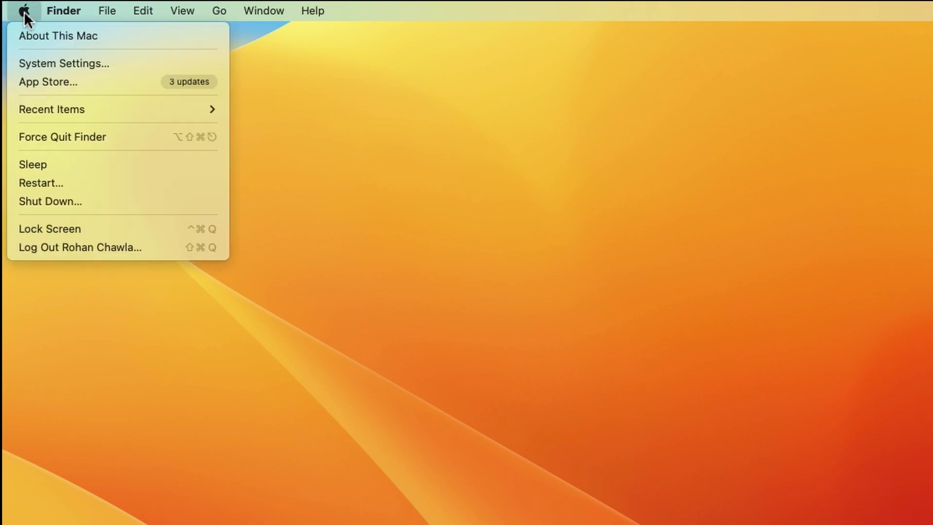
click(81, 63)
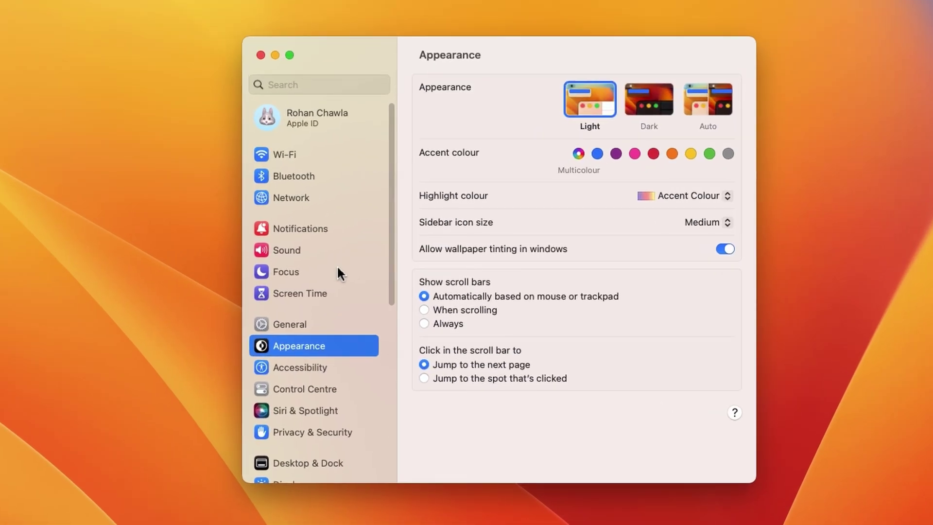
scroll(337, 269, down, 1)
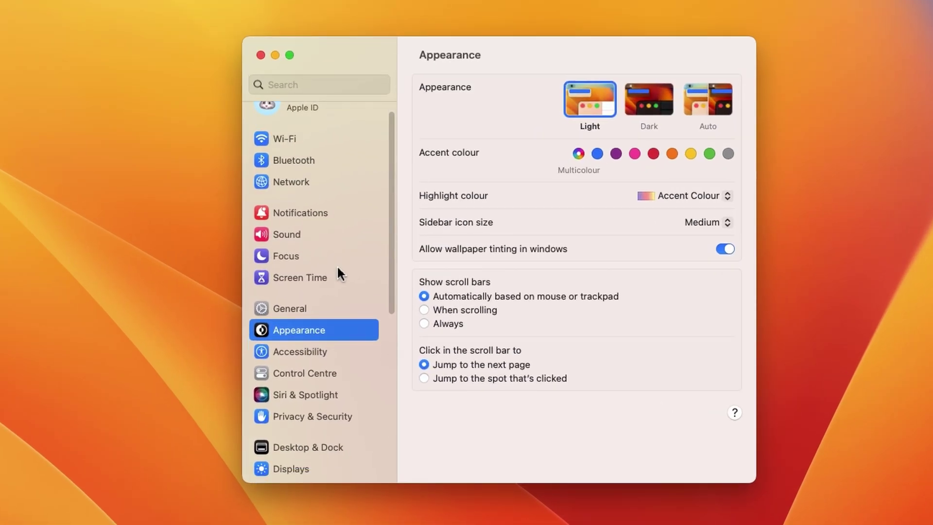
scroll(338, 269, down, 10)
scroll(326, 289, down, 3)
click(300, 296)
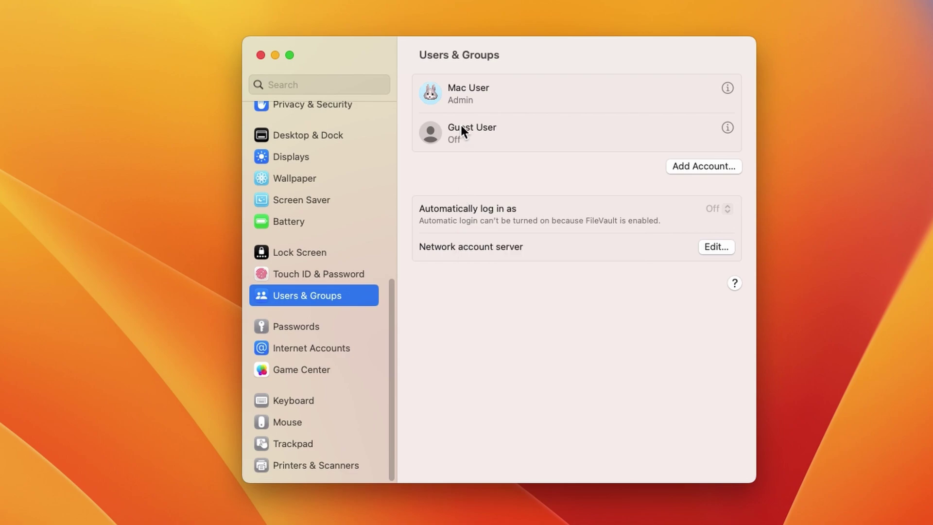
Show the context menu for the Mac User account row
right_click(457, 91)
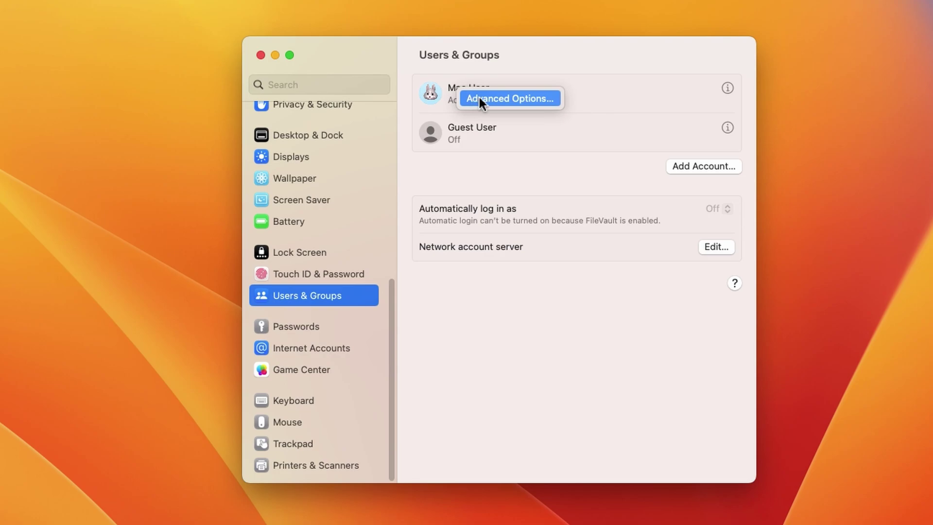
Open Advanced Options for Mac User, unlocking with the admin password
click(479, 96)
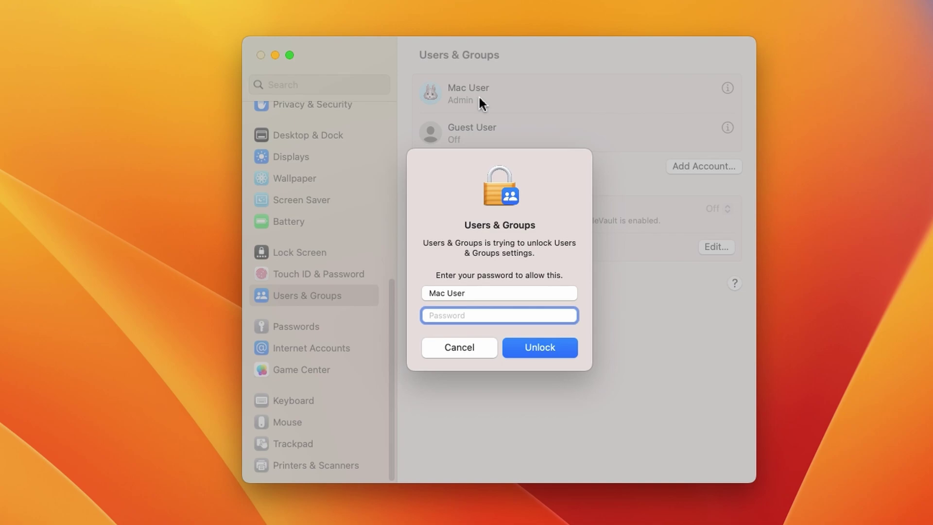
text(*******)
click(542, 349)
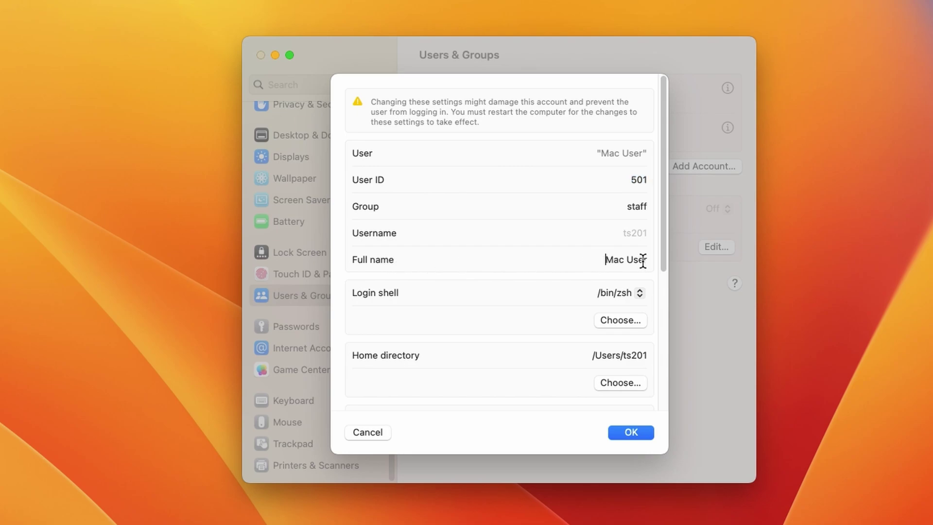
Select the full name 'Mac User' so it can be replaced with 'My Computer'
click(607, 262)
drag(607, 263, 654, 270)
text(My Computer)
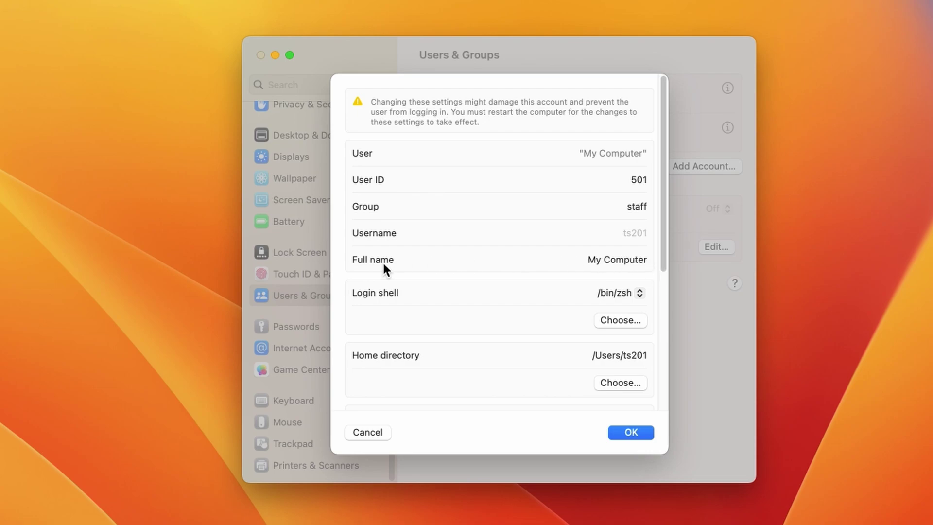
Confirm the full name 'My Computer' with OK
click(634, 434)
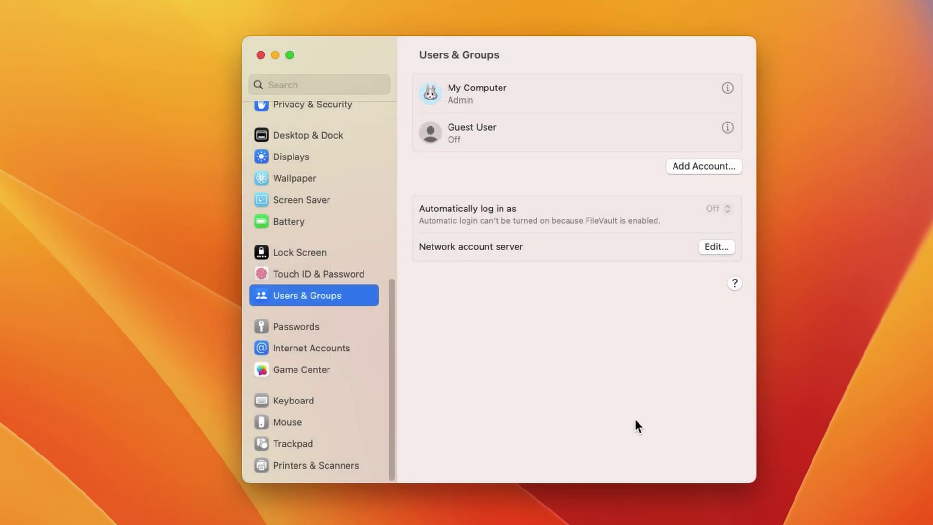